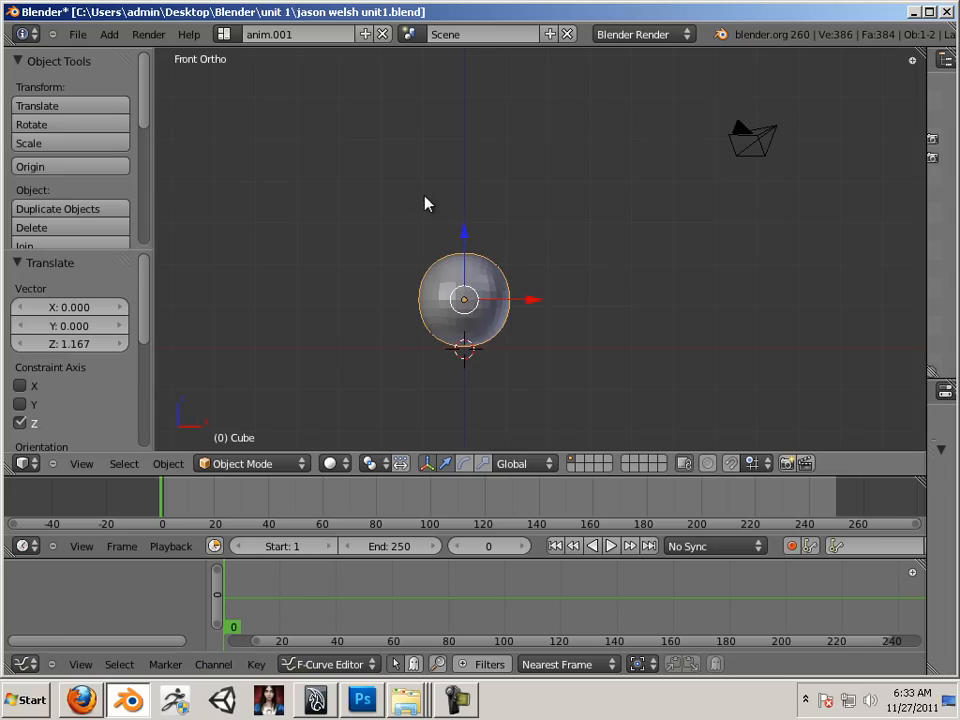
# Add a plane mesh beneath the ball and scale it up uniformly about 12.65 times to serve as the floor
pyautogui.moveTo(365, 220)
pyautogui.mouseDown(button='middle')
pyautogui.moveTo(388, 281)
pyautogui.moveTo(380, 220)
pyautogui.mouseUp(button='middle')
pyautogui.click(106, 34)
pyautogui.moveTo(150, 55)
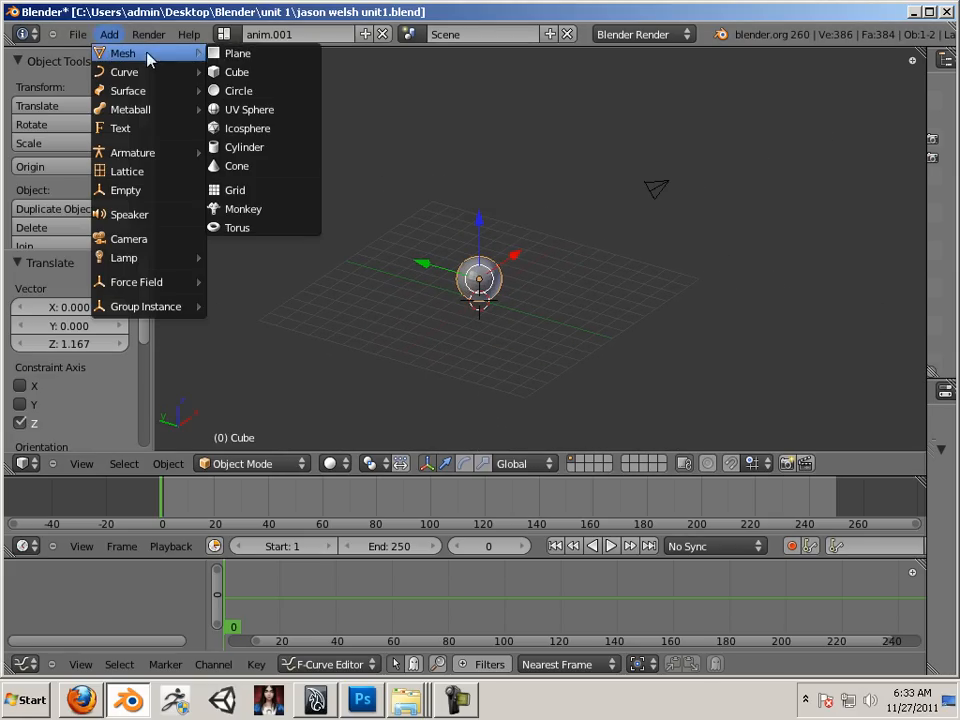
pyautogui.click(234, 55)
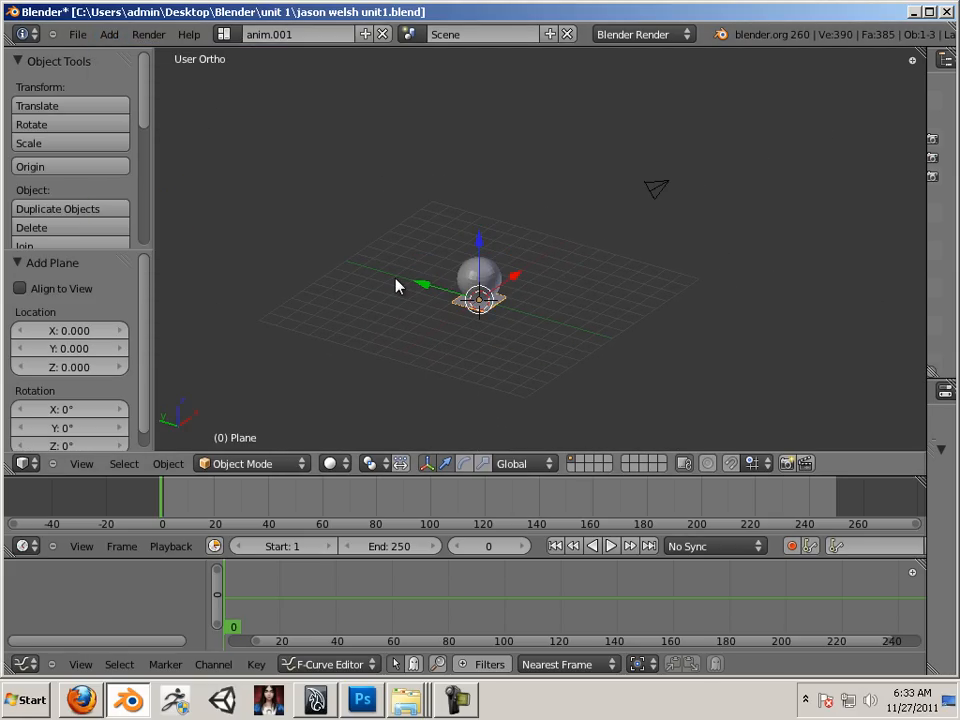
pyautogui.click(483, 463)
pyautogui.moveTo(490, 308); pyautogui.dragTo(588, 315)
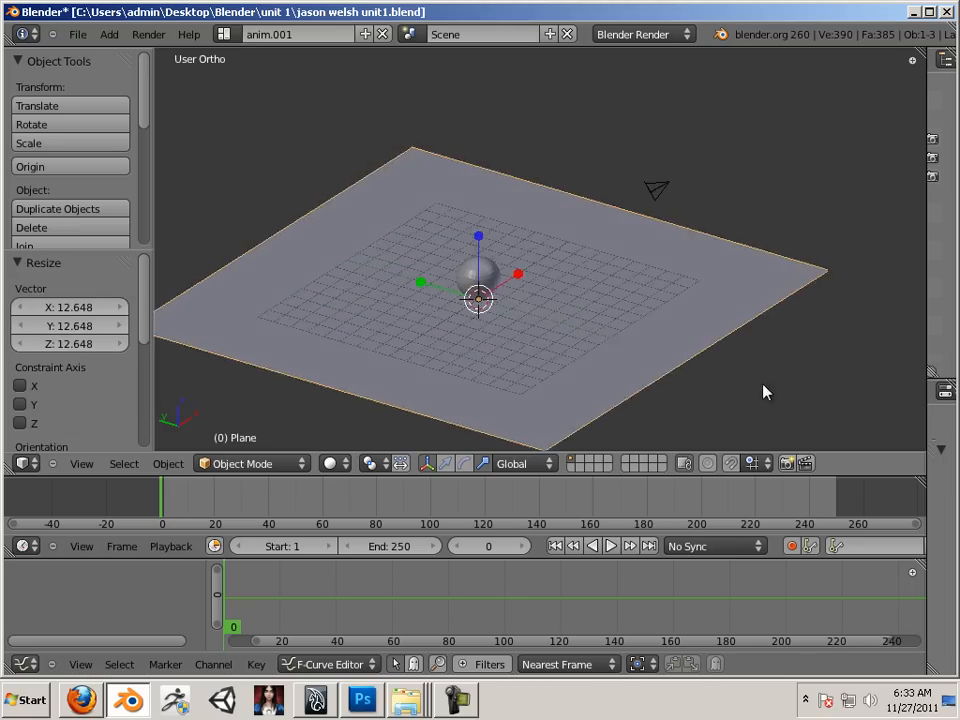
# Select the ball and show it in the front orthographic view
pyautogui.moveTo(763, 390); pyautogui.dragTo(534, 248, button='middle')
pyautogui.scroll(2, 610, 322)
pyautogui.rightClick(534, 246)
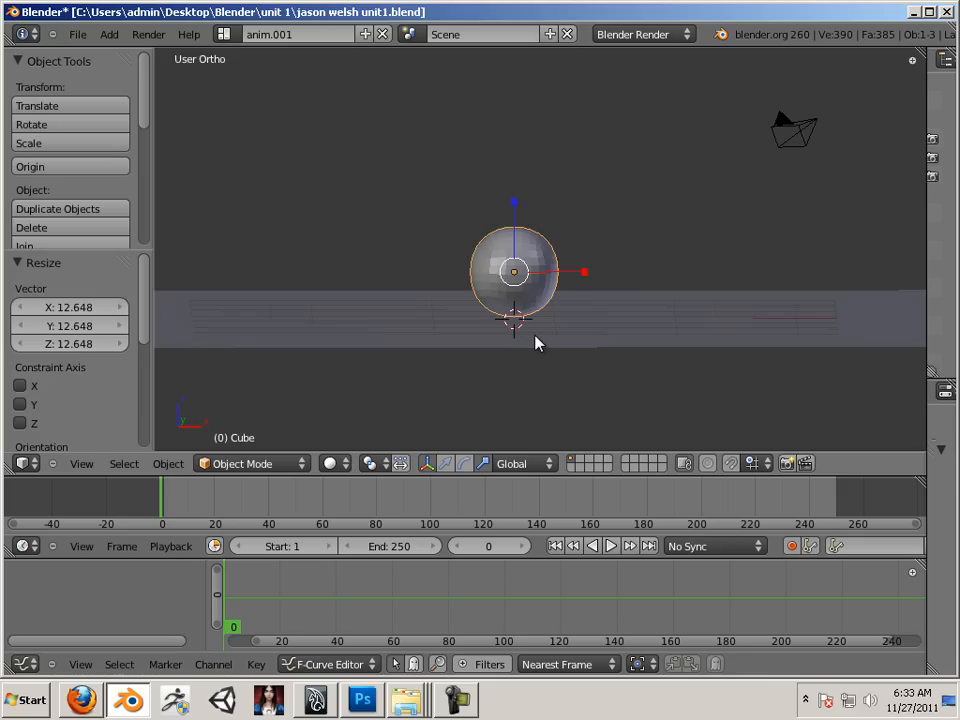
pyautogui.press('KP_1')
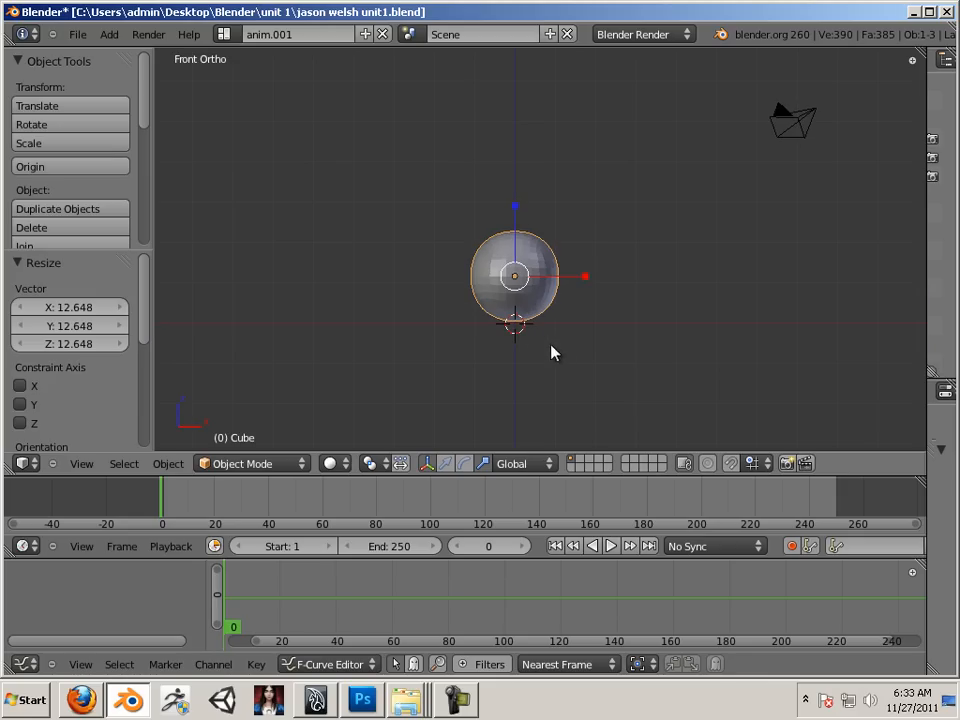
pyautogui.keyDown('shift'); pyautogui.moveTo(575, 383); pyautogui.dragTo(536, 402, button='middle'); pyautogui.keyUp('shift')
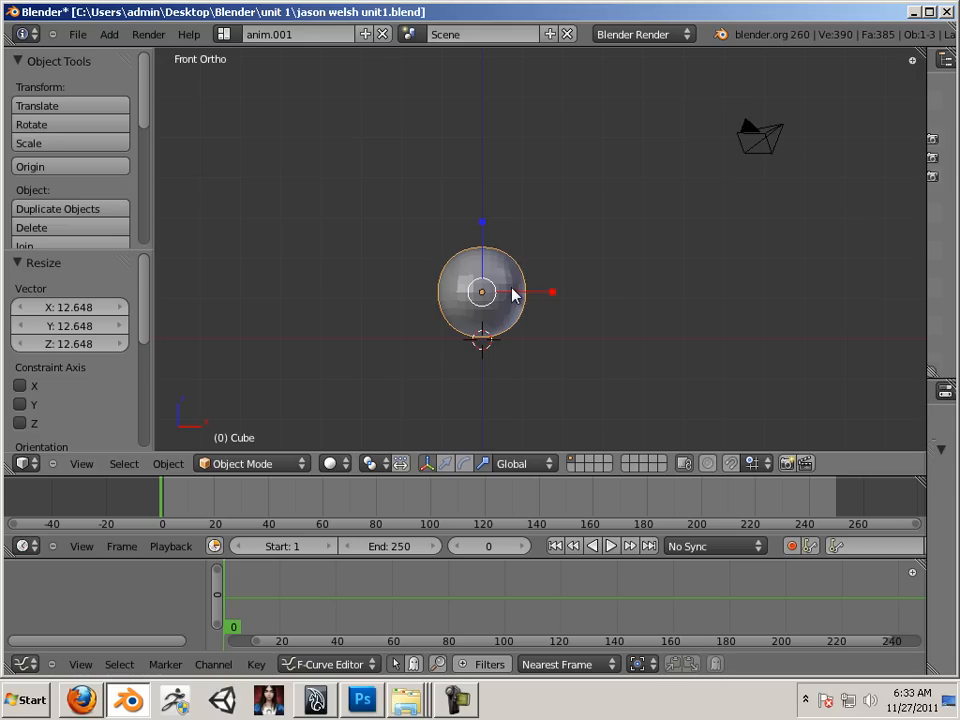
pyautogui.press('i')
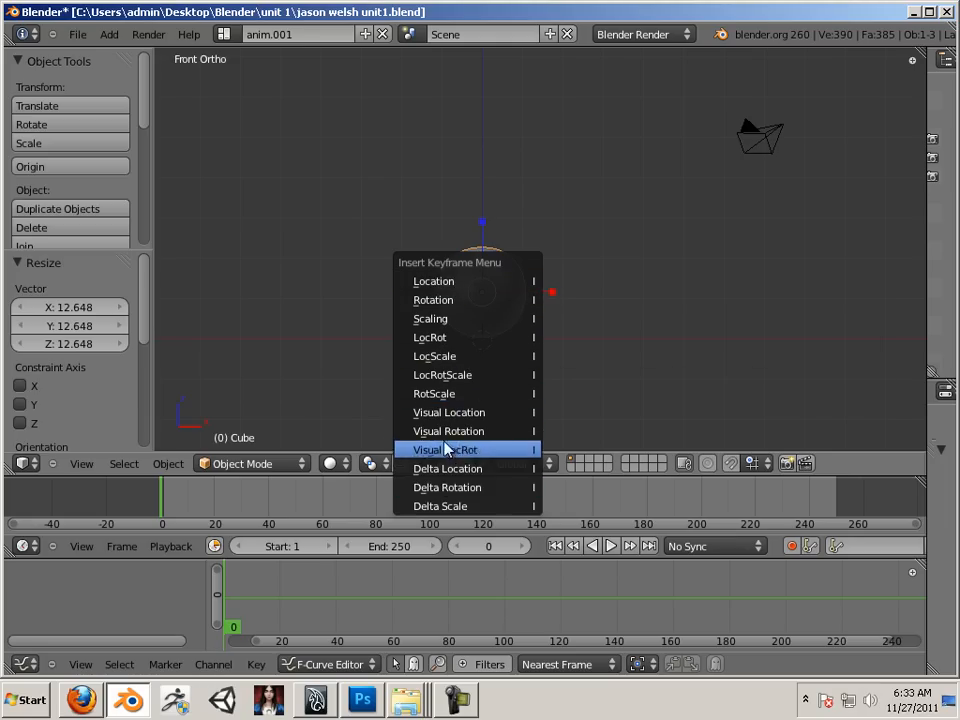
pyautogui.click(491, 290)
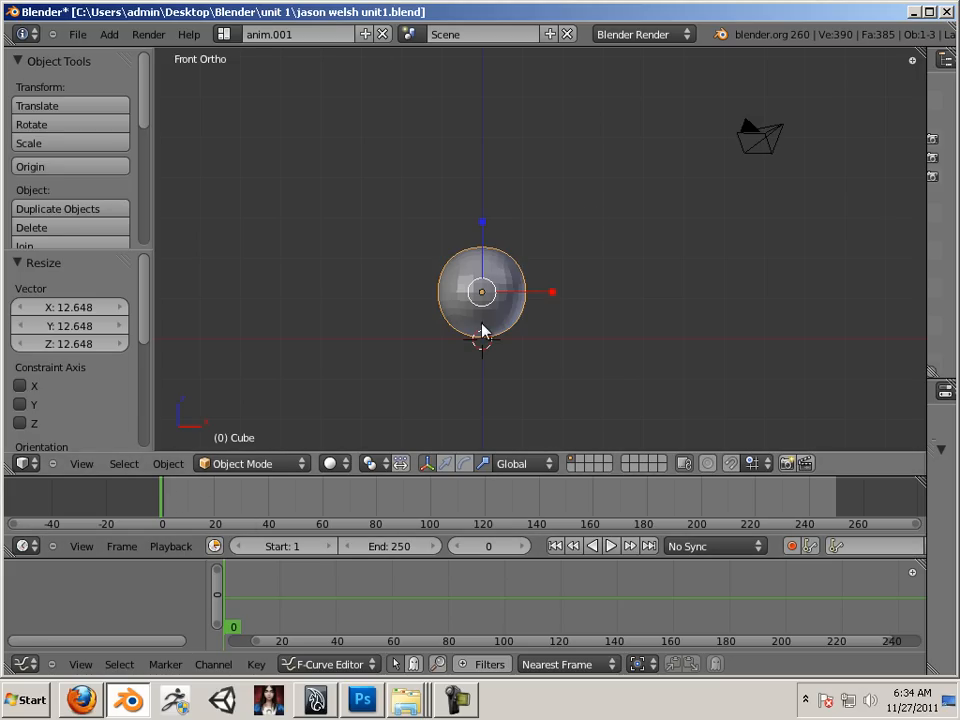
# Raise the ball about 11.92 units along Z and insert a Location keyframe at frame 0
pyautogui.scroll(-5, 481, 300)
pyautogui.hotkey('ctrl', 'alt', 'g')
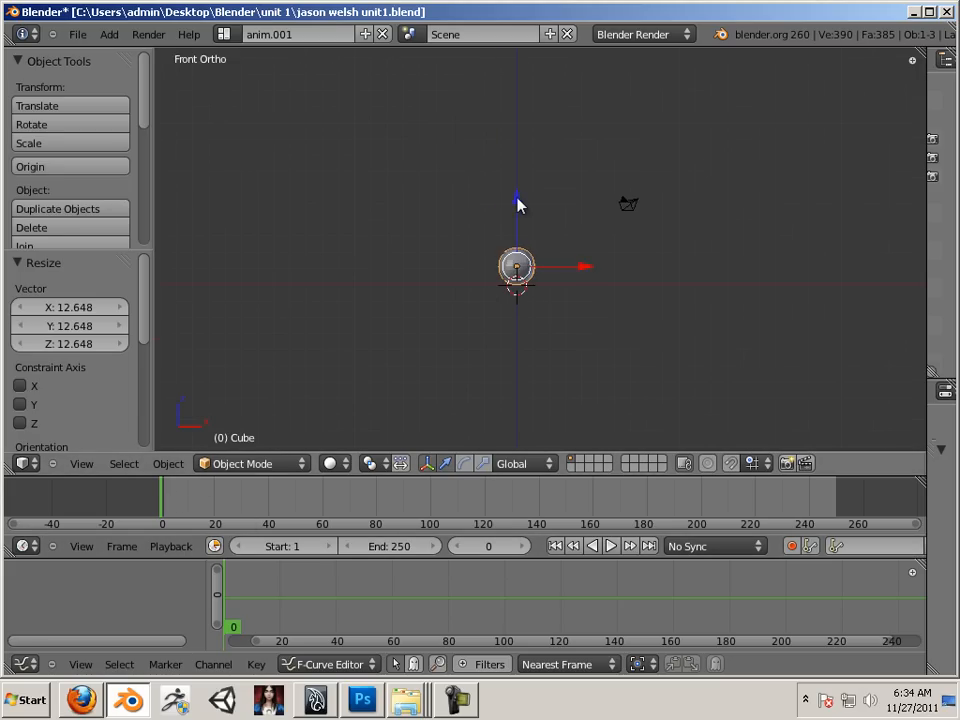
pyautogui.moveTo(516, 205); pyautogui.dragTo(530, 12)
pyautogui.keyDown('shift'); pyautogui.moveTo(549, 161); pyautogui.dragTo(510, 204, button='middle'); pyautogui.keyUp('shift')
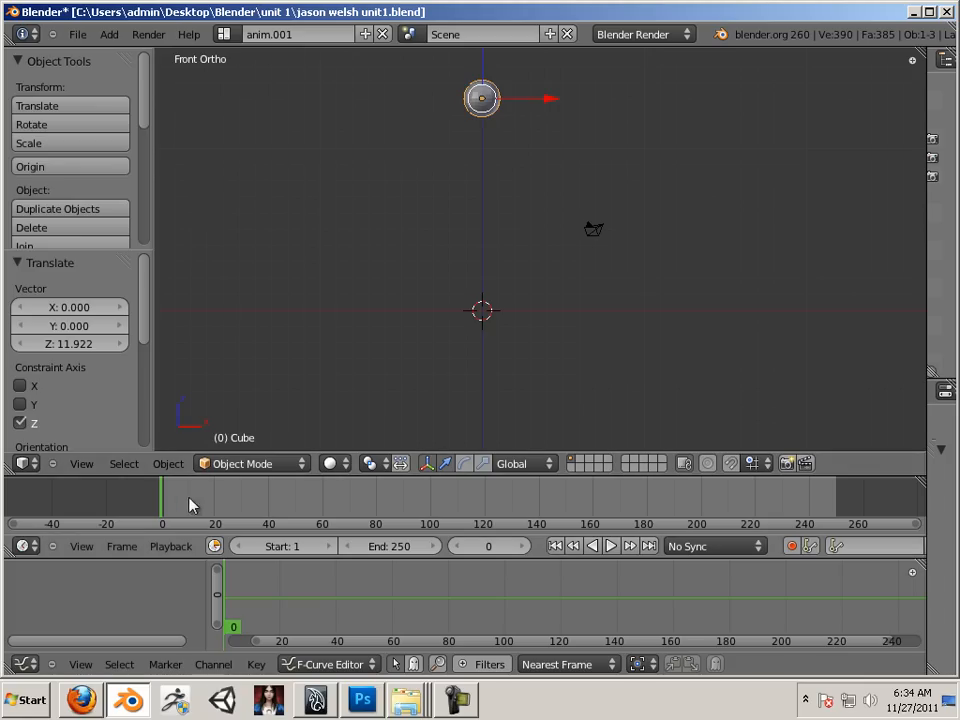
pyautogui.press('i')
pyautogui.click(534, 148)
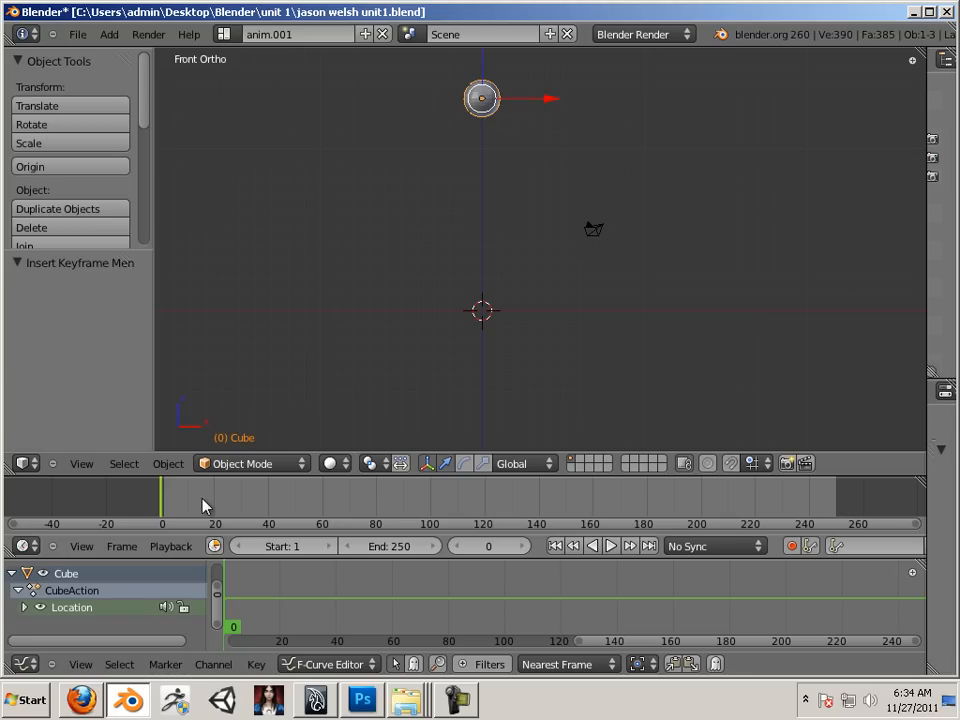
# Insert a Location keyframe for the raised ball at frame 30, keeping its position the same as at frame 0
pyautogui.moveTo(214, 499); pyautogui.dragTo(244, 503)
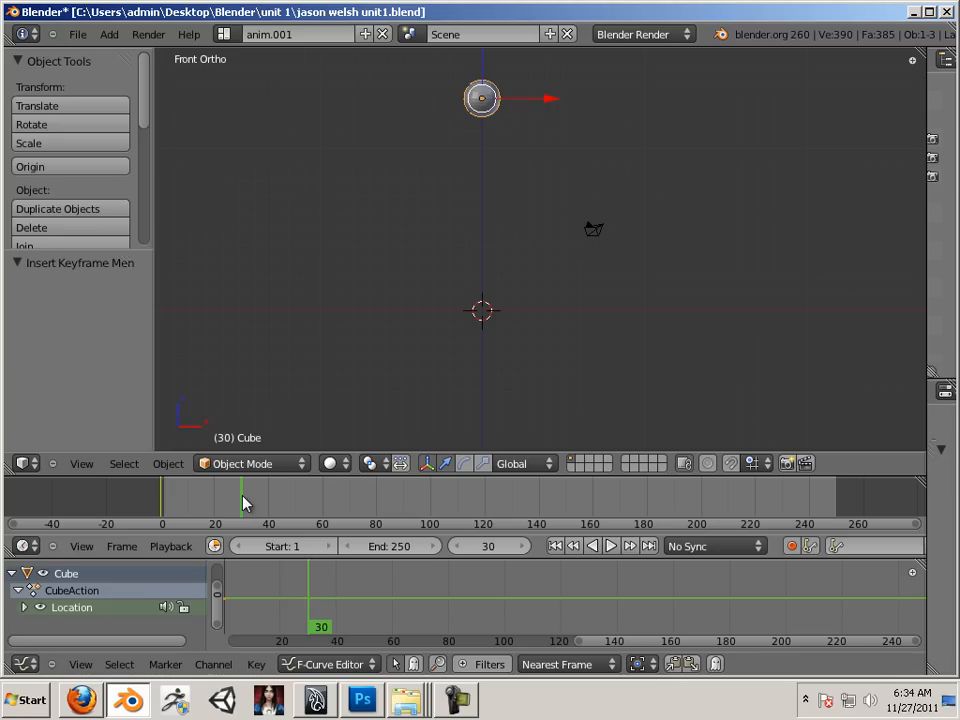
pyautogui.moveTo(243, 502)
pyautogui.mouseDown()
pyautogui.moveTo(195, 499)
pyautogui.moveTo(243, 506)
pyautogui.mouseUp()
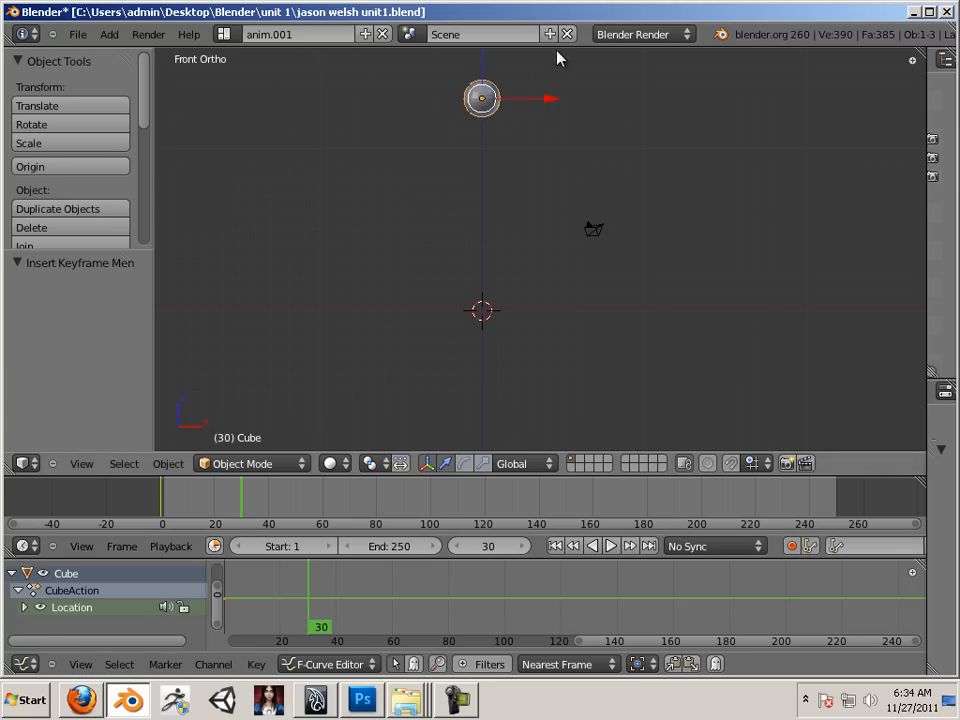
pyautogui.press('i')
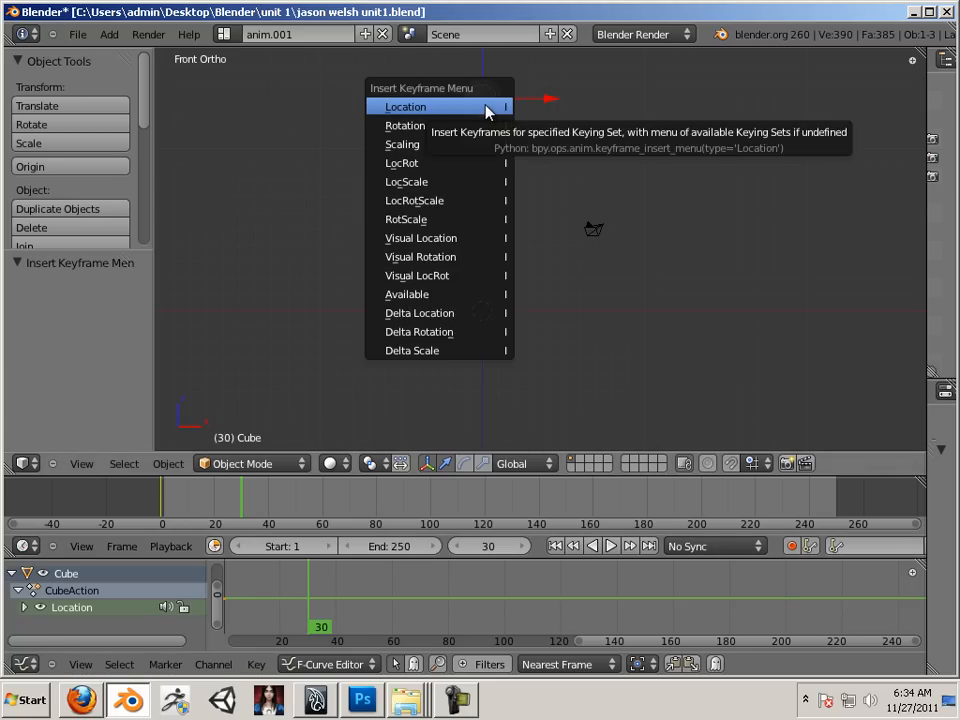
pyautogui.click(487, 111)
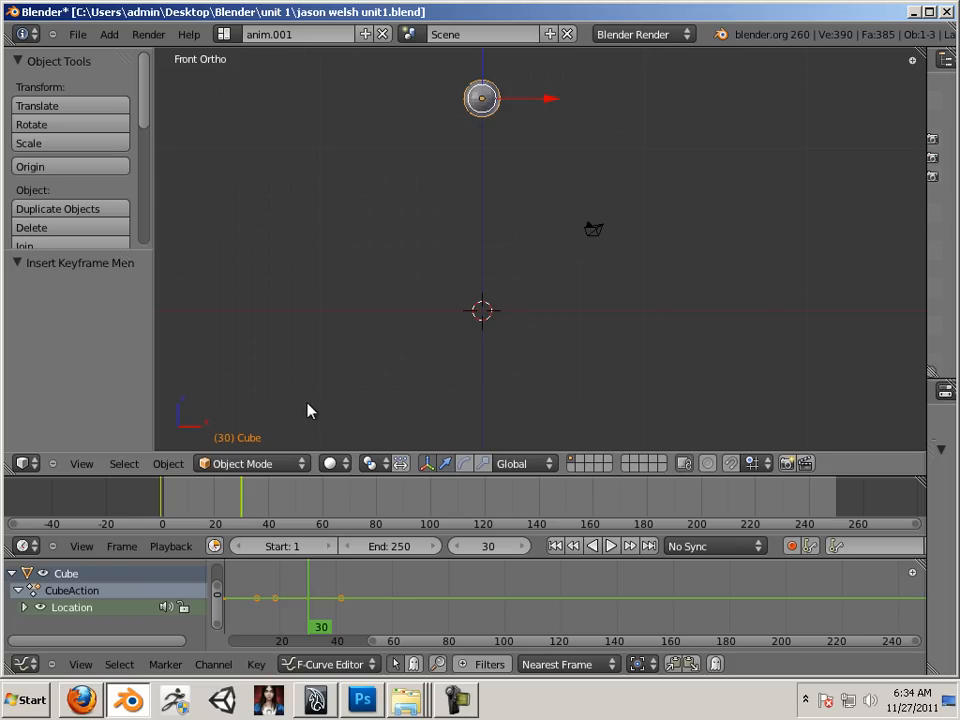
pyautogui.click(231, 506)
pyautogui.moveTo(230, 506)
pyautogui.mouseDown()
pyautogui.moveTo(161, 506)
pyautogui.moveTo(243, 510)
pyautogui.mouseUp()
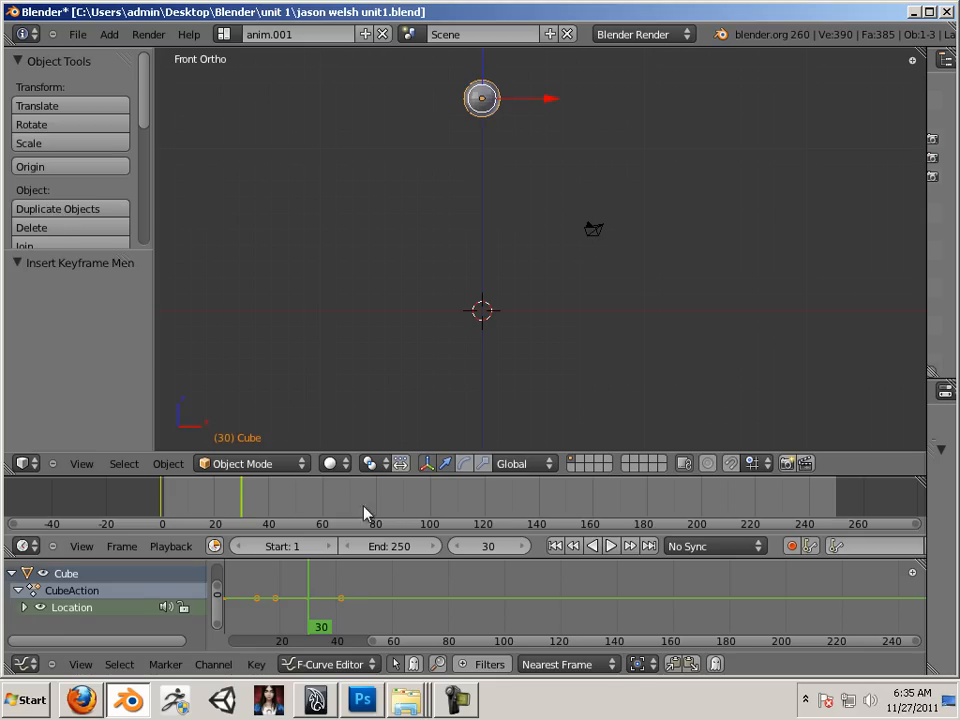
# At frame 16, lower the ball about 11.86 units along Z to the floor and insert a Location keyframe
pyautogui.moveTo(222, 498); pyautogui.dragTo(207, 502)
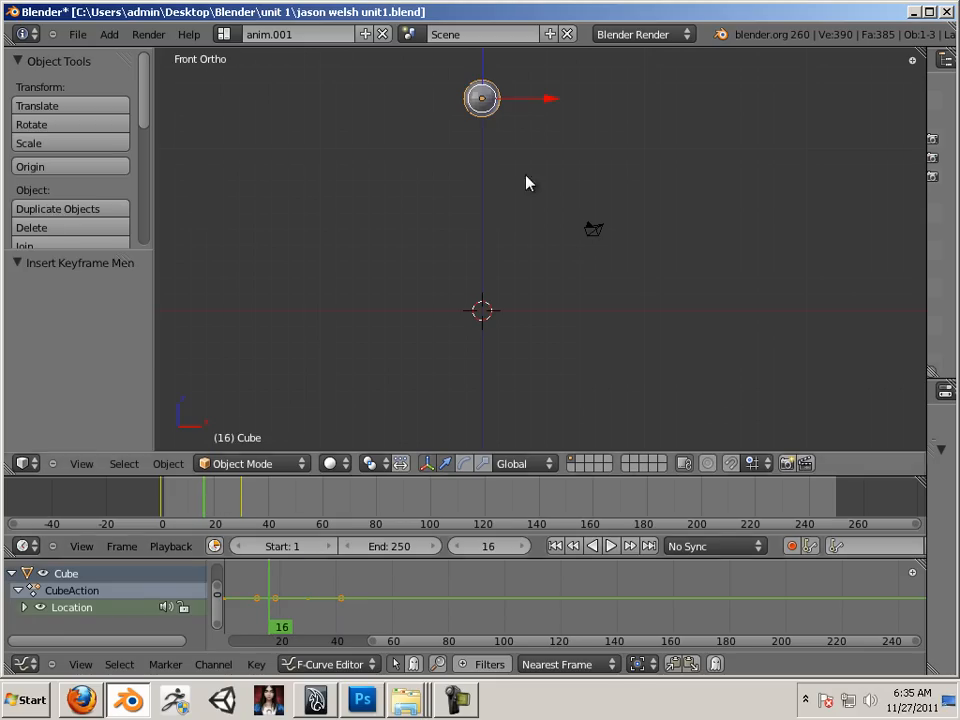
pyautogui.moveTo(482, 68); pyautogui.dragTo(459, 261)
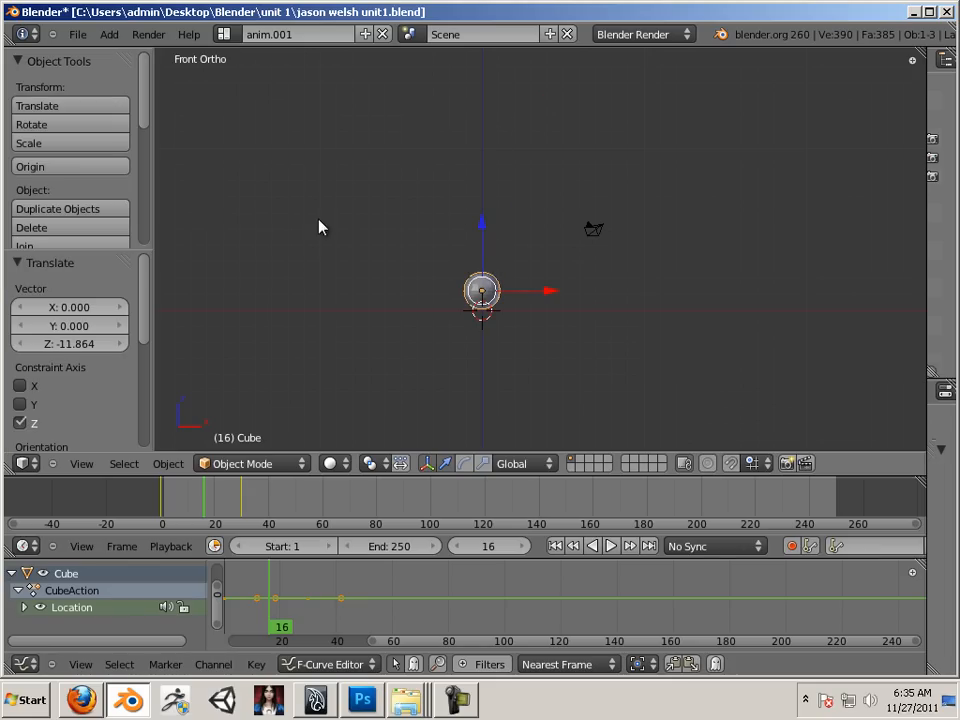
pyautogui.press('i')
pyautogui.click(514, 243)
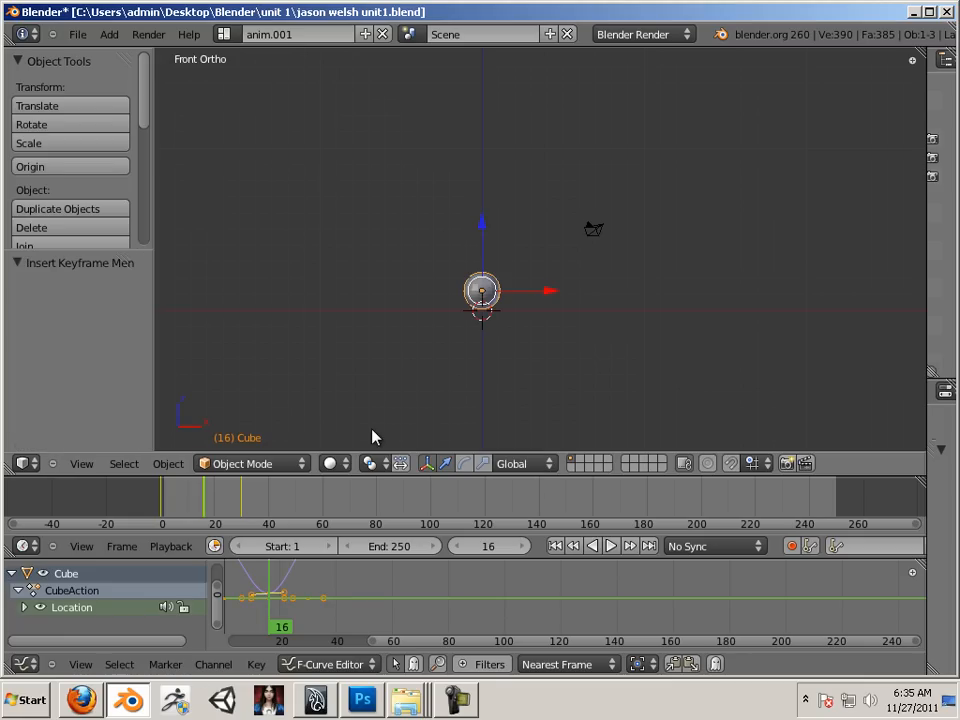
# Return to frame 0, set the animation's end frame to 30, and play back the bounce
pyautogui.click(198, 511)
pyautogui.moveTo(198, 511); pyautogui.dragTo(163, 480)
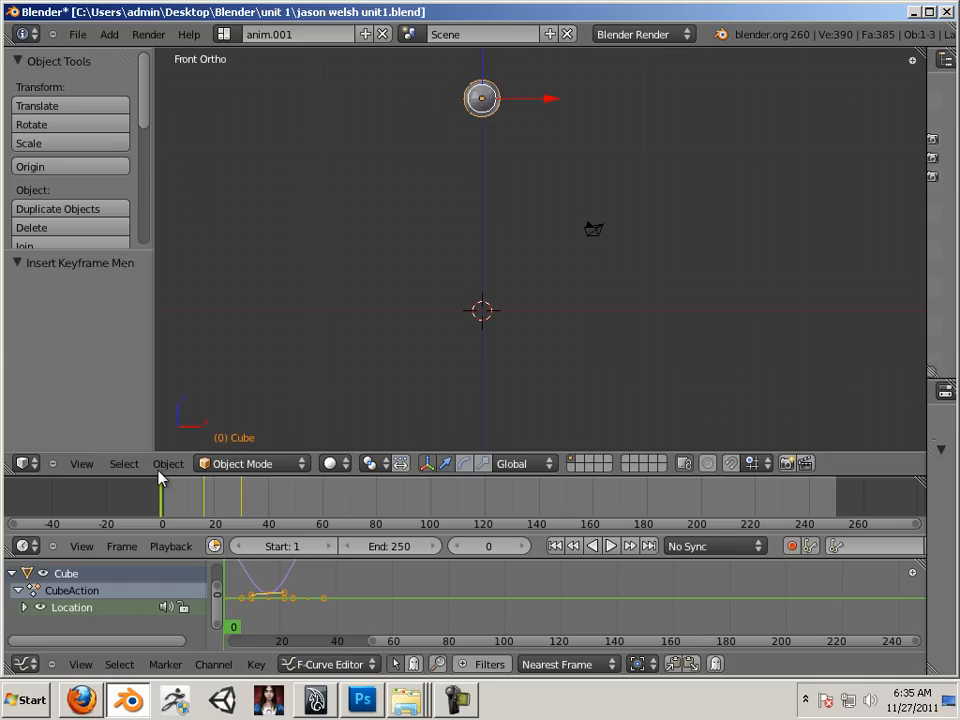
pyautogui.moveTo(916, 524); pyautogui.dragTo(533, 545)
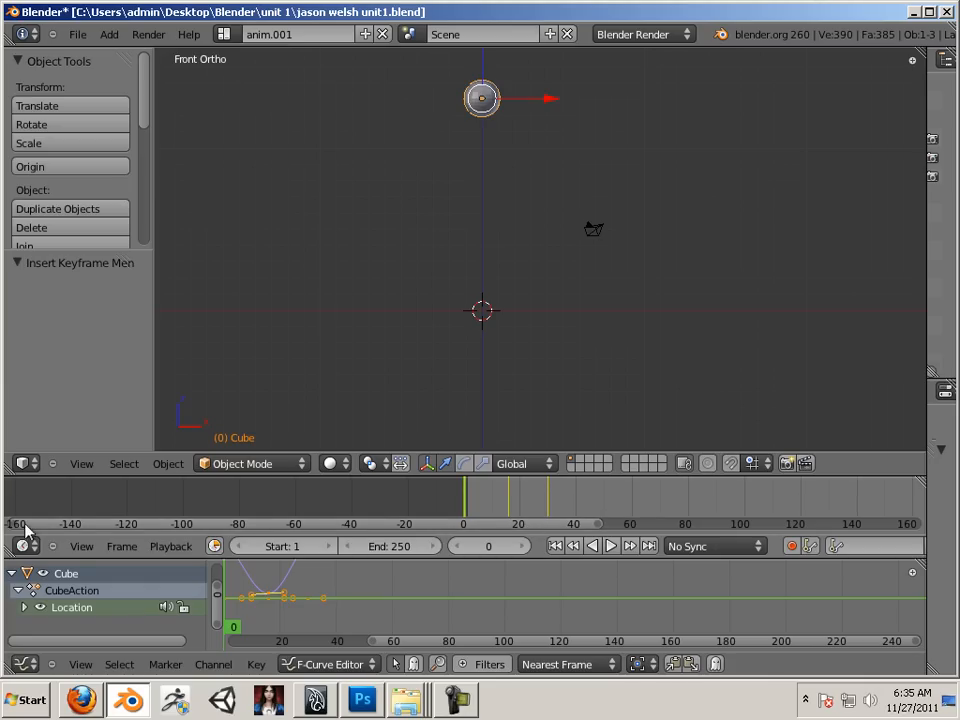
pyautogui.moveTo(21, 522); pyautogui.dragTo(385, 517)
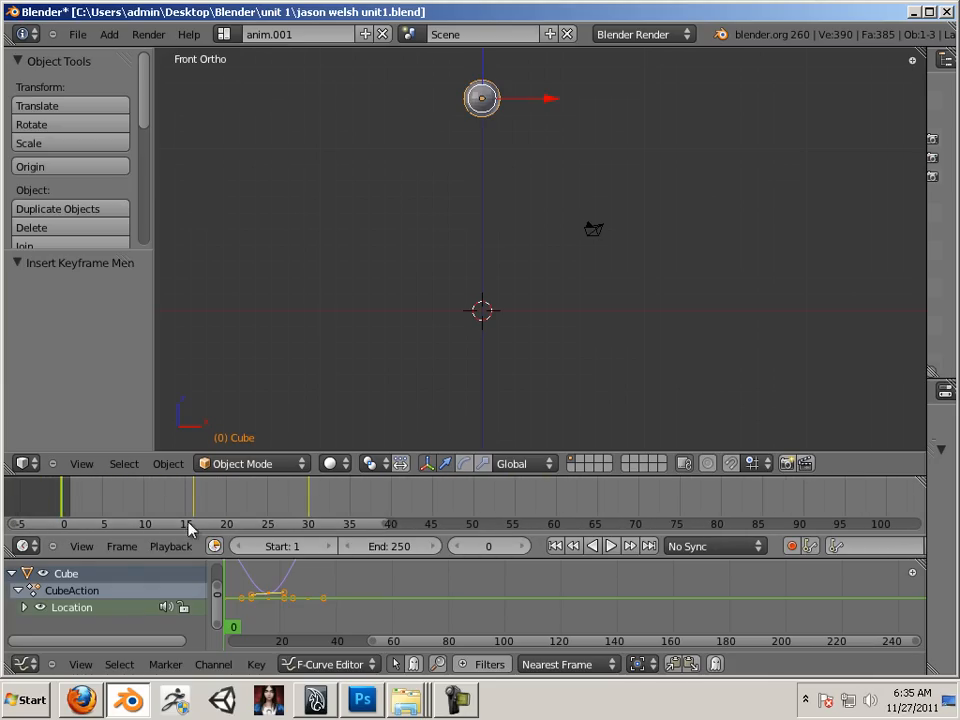
pyautogui.moveTo(18, 520); pyautogui.dragTo(29, 523)
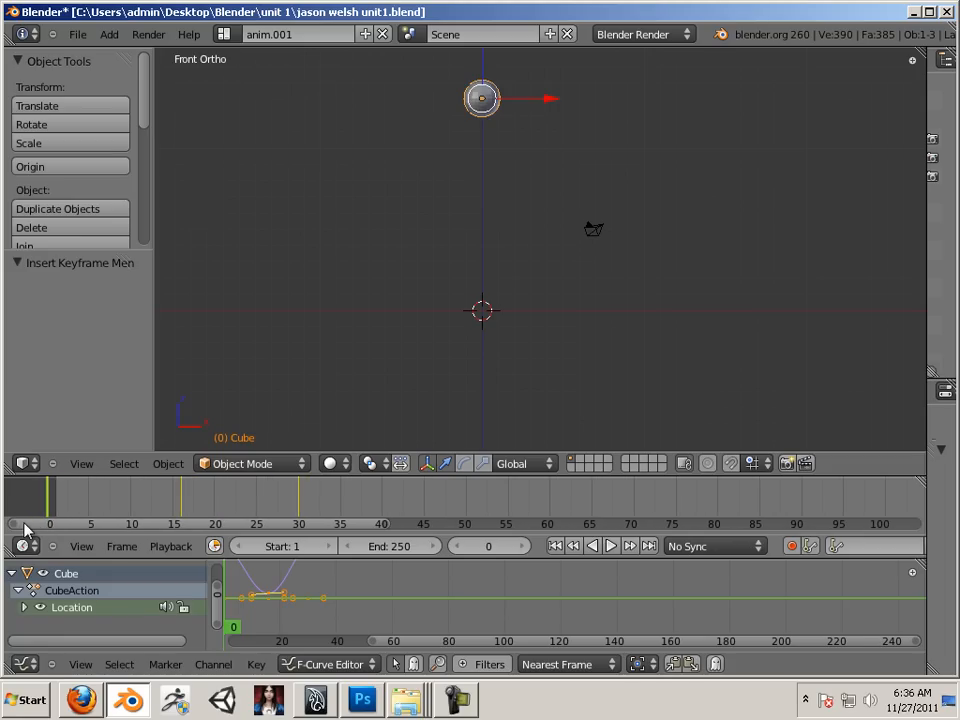
pyautogui.click(409, 546)
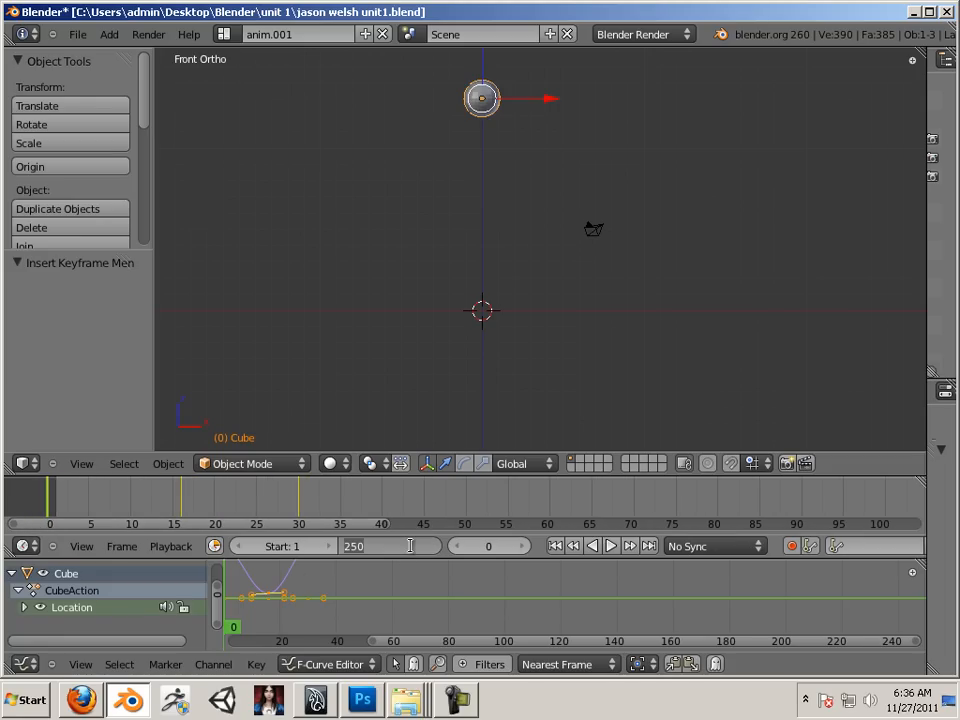
pyautogui.write('30')
pyautogui.press('Return')
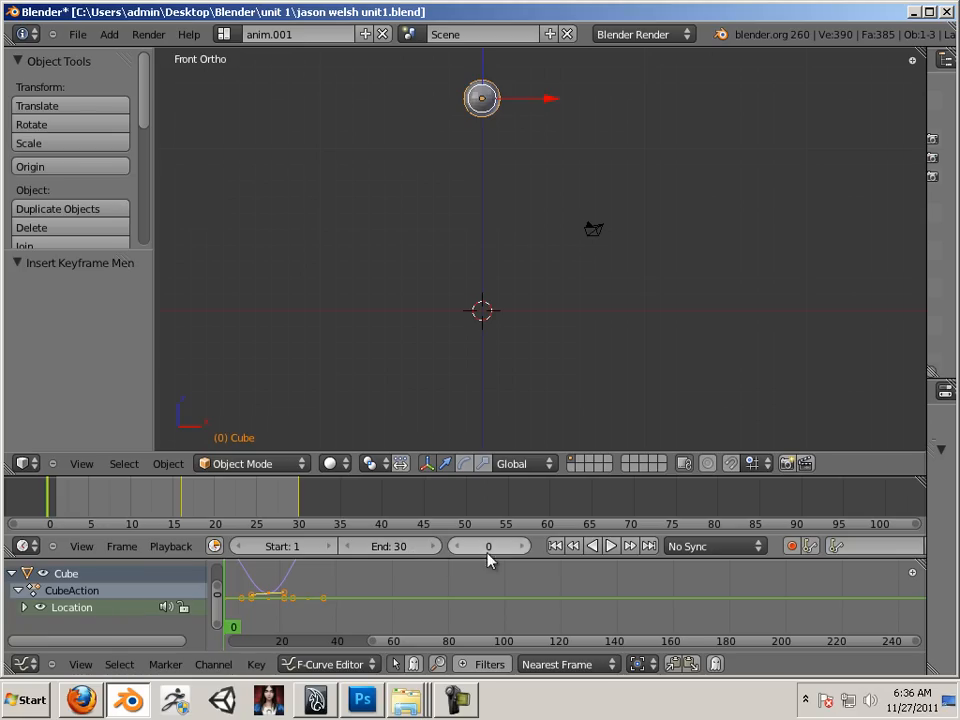
pyautogui.click(612, 546)
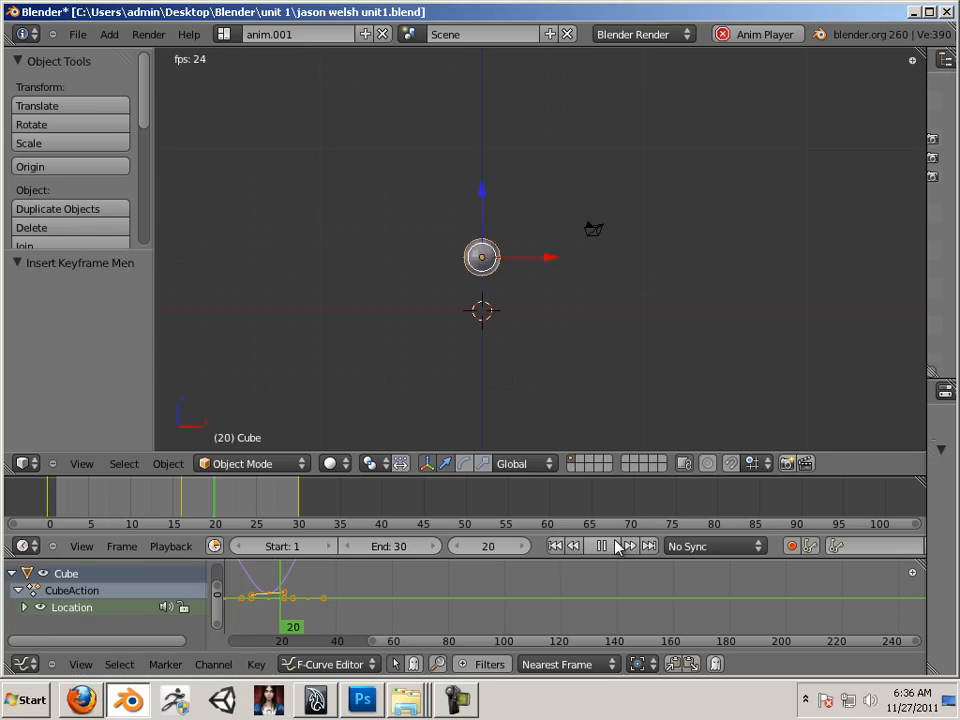